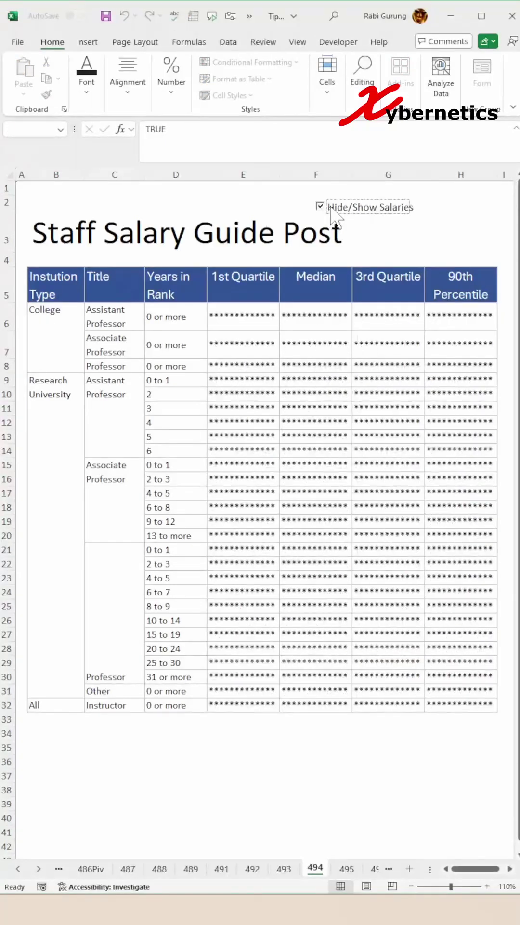
# Tick and untick the Hide/Show Salaries checkbox repeatedly, switching between asterisks and dollar figures.
pyautogui.click(329, 211)
pyautogui.click(330, 210)
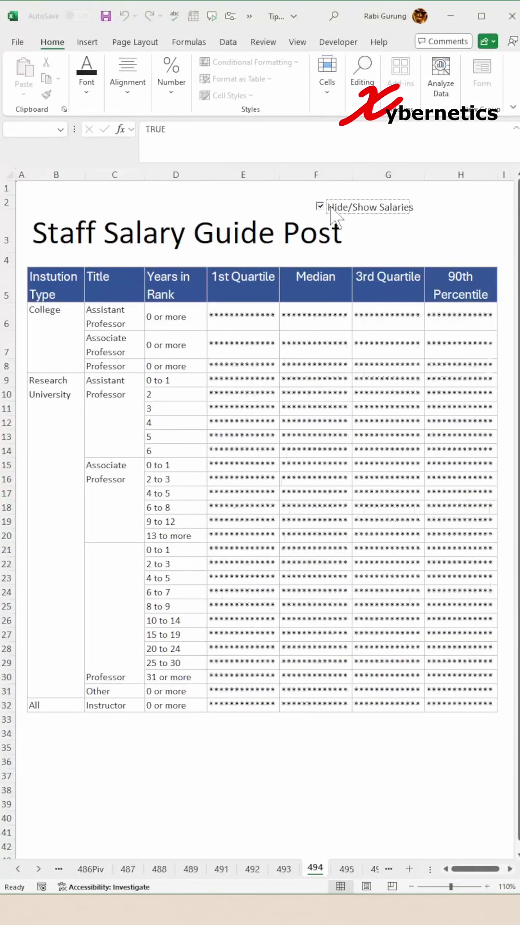
pyautogui.click(333, 210)
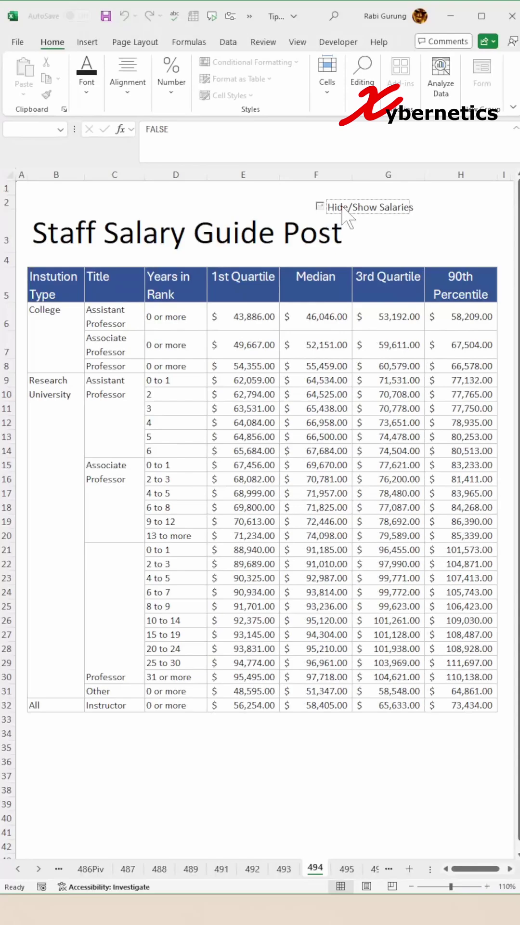
pyautogui.click(321, 208)
pyautogui.click(321, 207)
pyautogui.click(320, 206)
pyautogui.click(346, 211)
pyautogui.click(347, 211)
# Reveal the salaries, then draw a new ActiveX Check Box from the Developer tab over F2:G2.
pyautogui.click(346, 211)
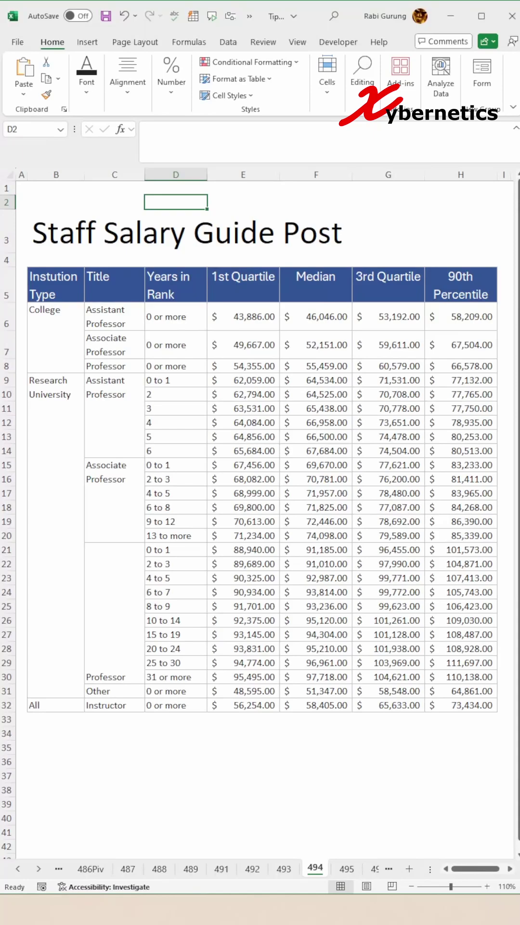
pyautogui.click(337, 43)
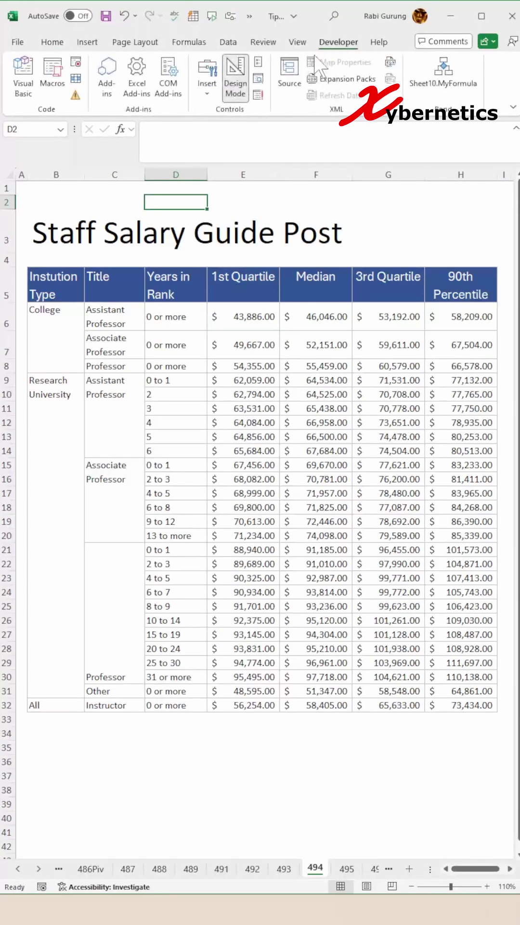
pyautogui.click(206, 79)
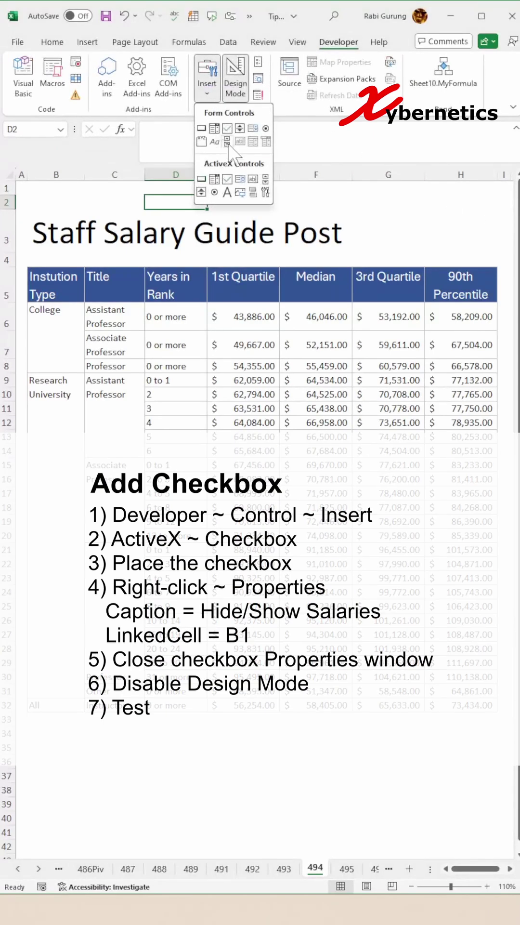
pyautogui.click(228, 178)
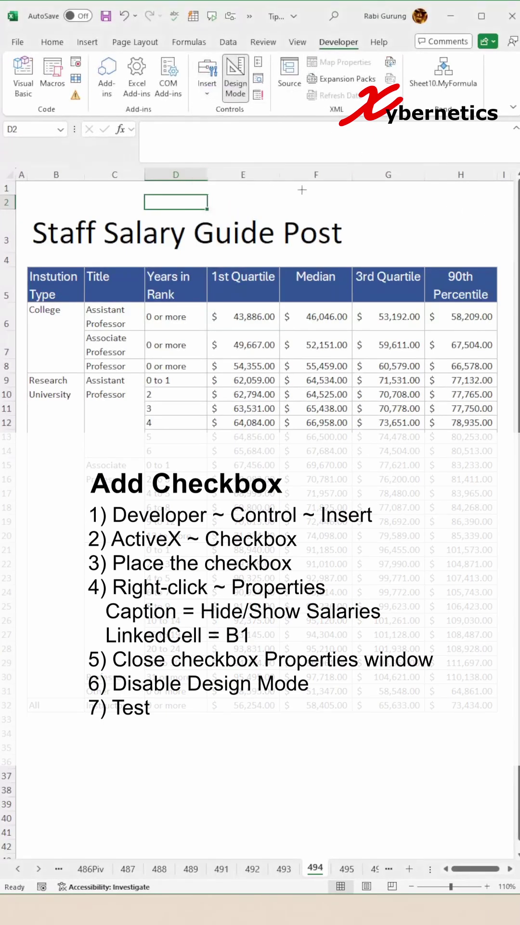
pyautogui.moveTo(317, 192); pyautogui.dragTo(470, 222)
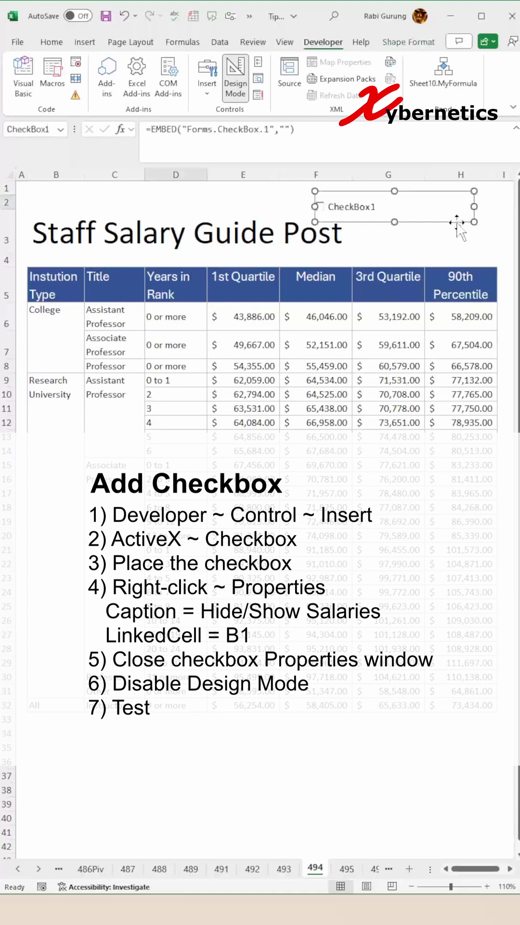
# Set the new checkbox's Caption to 'Hide/Show Salaries' and its LinkedCell to B1.
pyautogui.rightClick(376, 223)
pyautogui.click(418, 289)
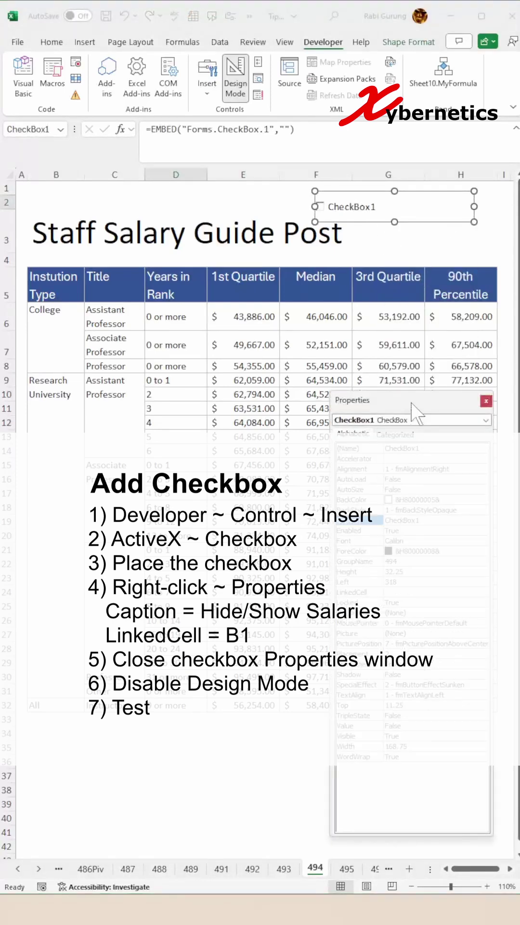
pyautogui.click(261, 246)
pyautogui.write('Hide/Show Salaries')
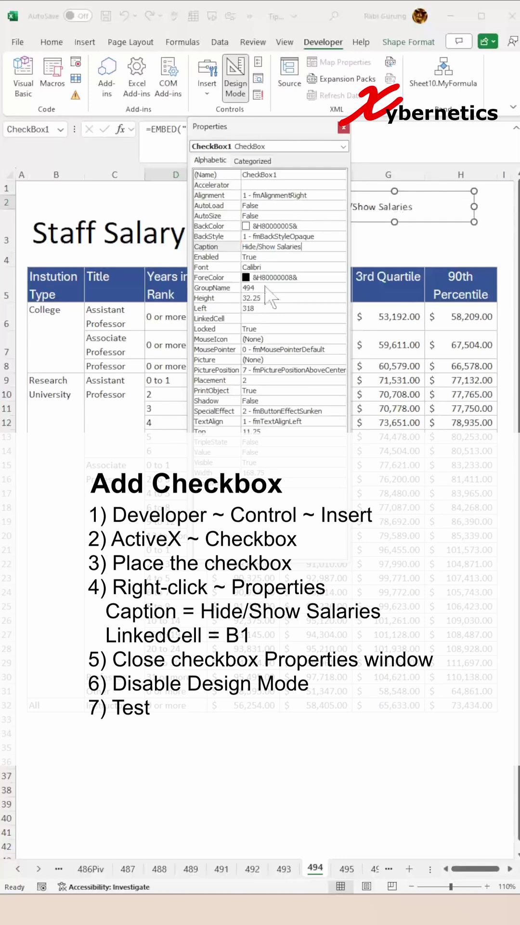
pyautogui.click(256, 318)
pyautogui.write('B1')
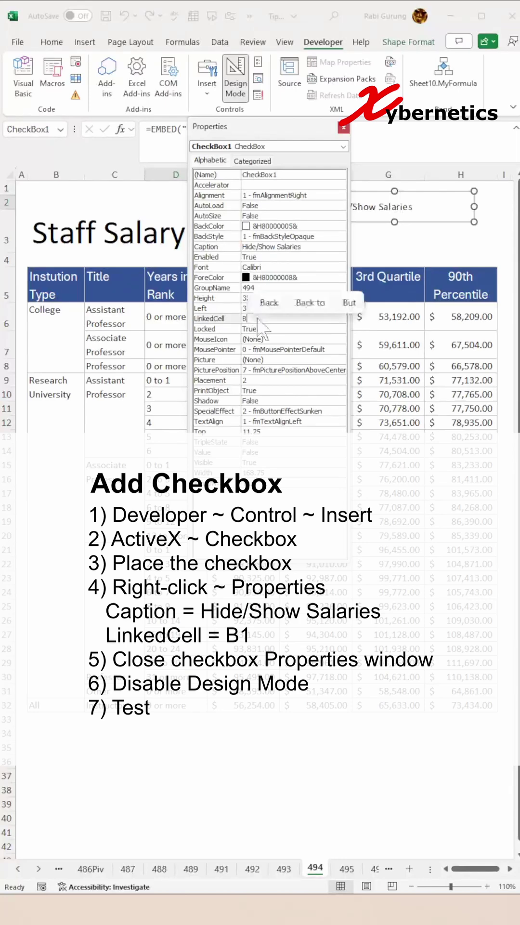
pyautogui.press('Return')
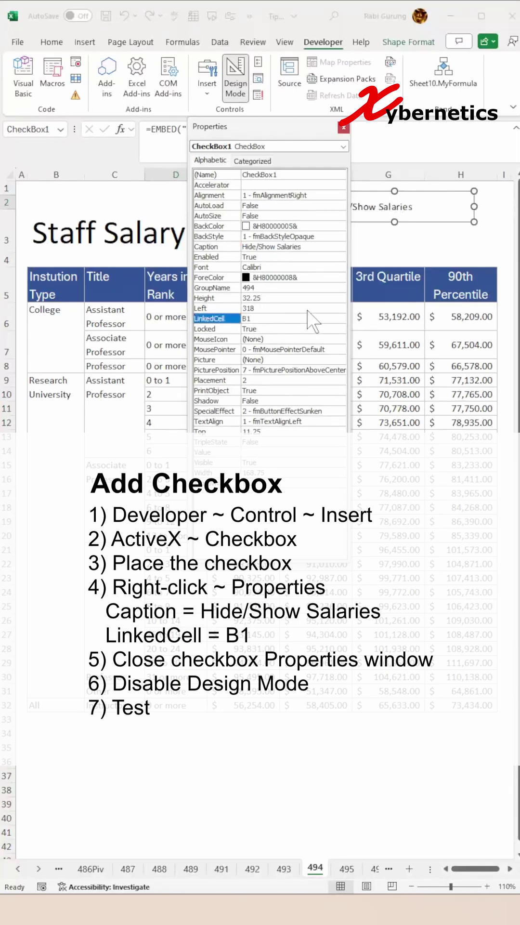
# Exit Design Mode, then tick and untick the checkbox to confirm B1 toggles TRUE/FALSE.
pyautogui.click(344, 128)
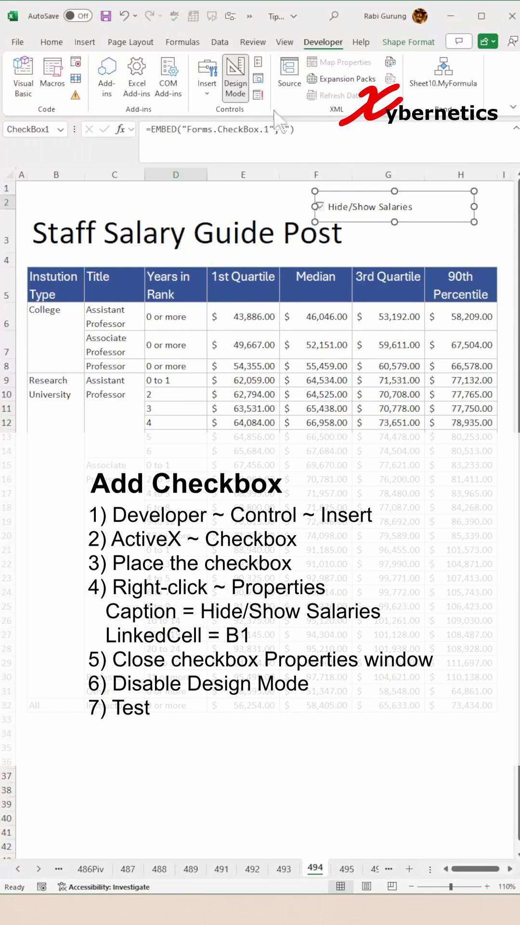
pyautogui.click(236, 83)
pyautogui.click(242, 206)
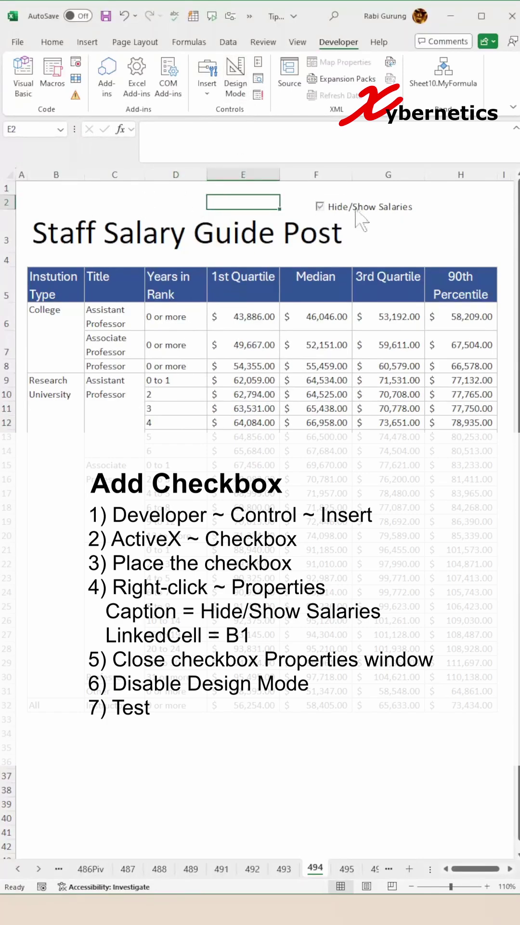
pyautogui.click(320, 207)
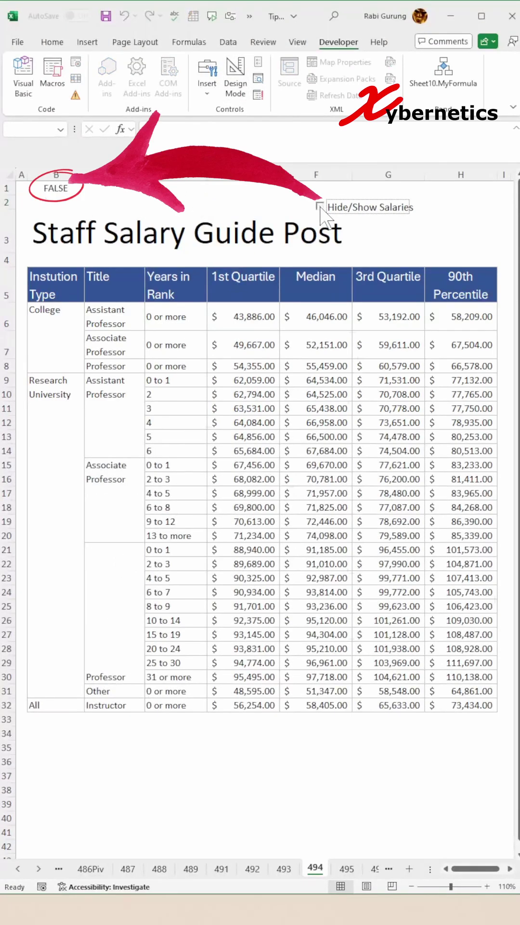
pyautogui.click(320, 207)
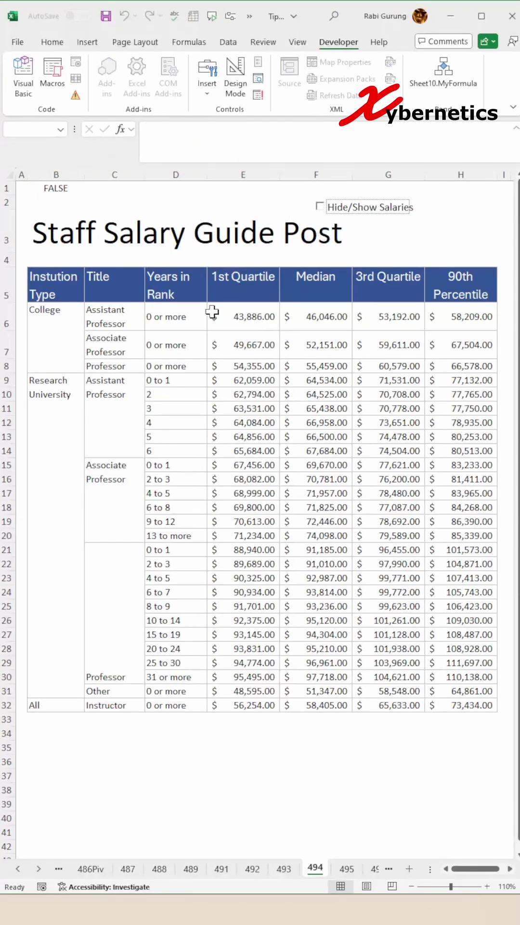
# Select E6:H32 and start a new formula-based conditional formatting rule using =$B$1.
pyautogui.moveTo(214, 316); pyautogui.dragTo(462, 705)
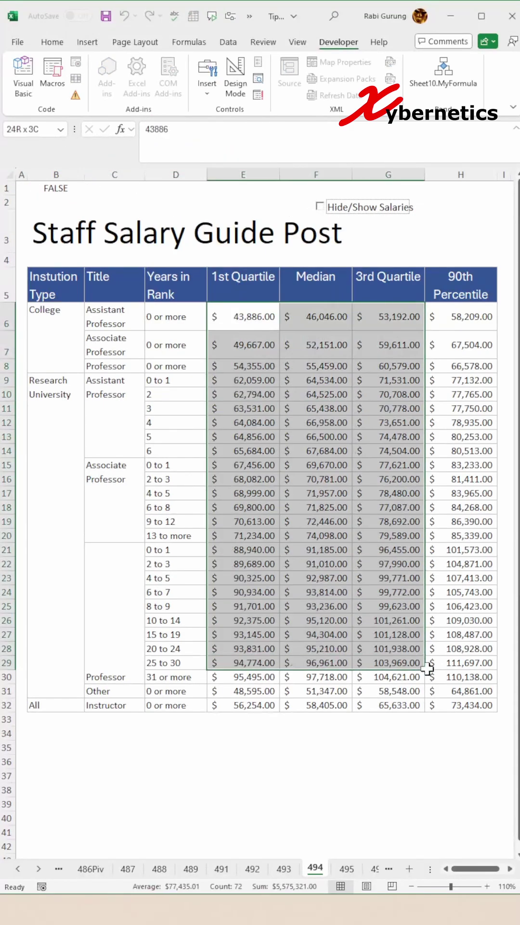
pyautogui.click(53, 41)
pyautogui.click(250, 61)
pyautogui.click(241, 217)
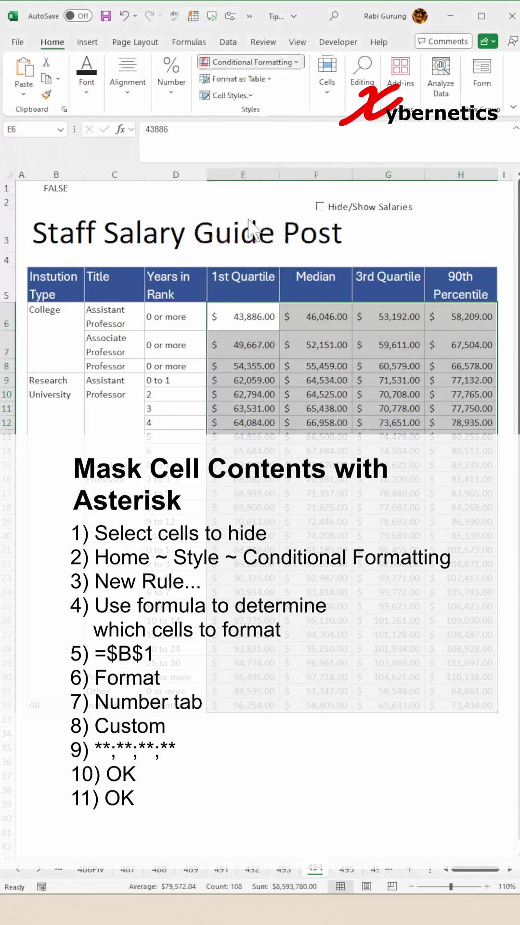
pyautogui.click(209, 306)
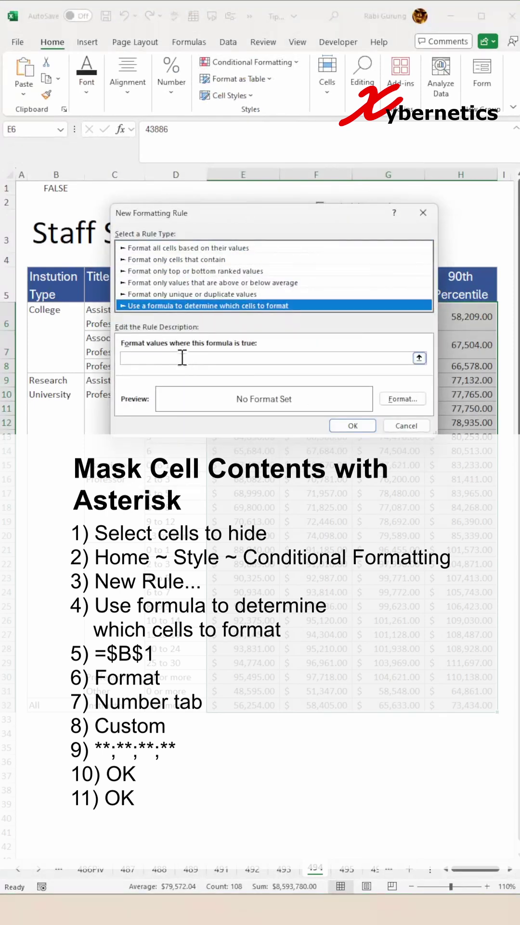
pyautogui.click(183, 358)
pyautogui.click(56, 189)
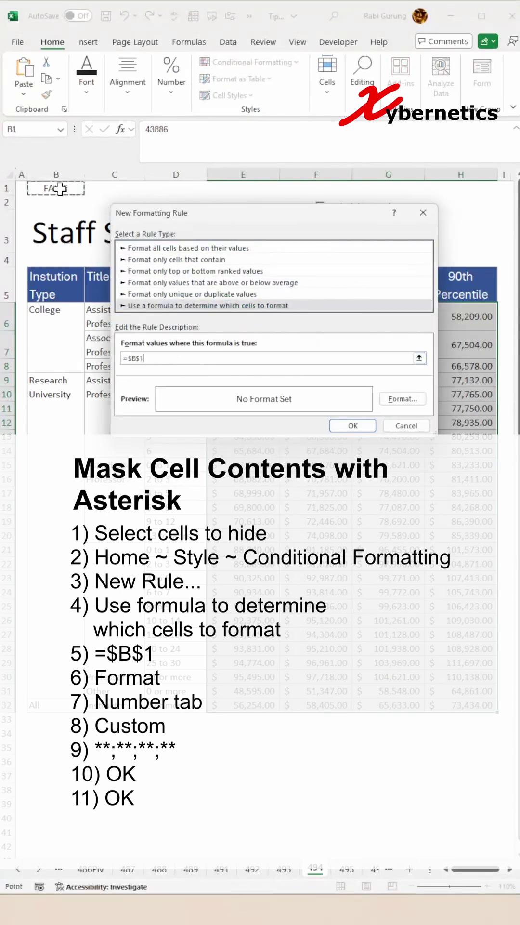
# Give the rule the custom number format **;**;**;** and save the rule.
pyautogui.click(403, 399)
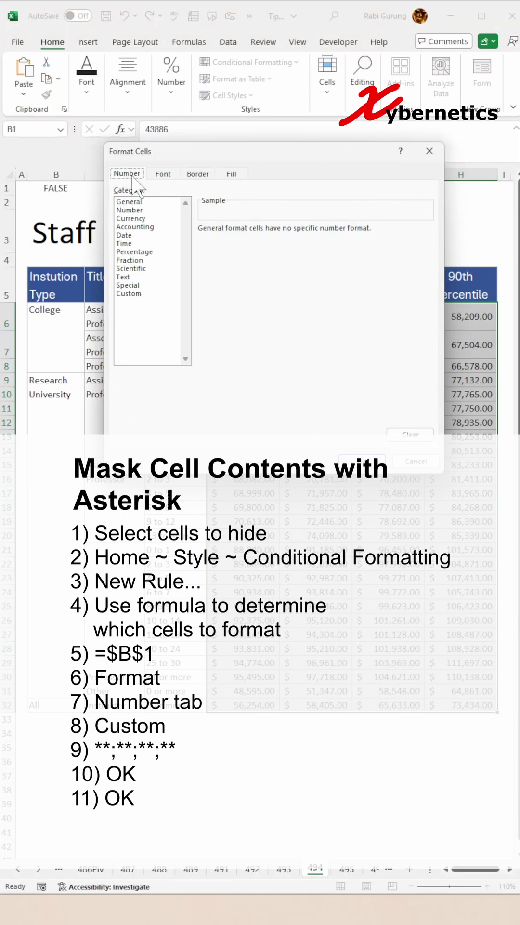
pyautogui.click(130, 293)
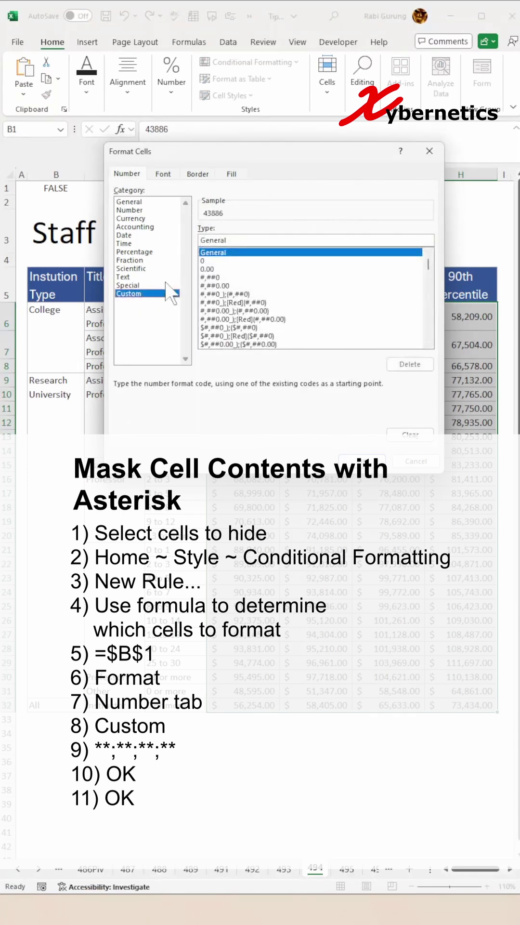
pyautogui.write('**')
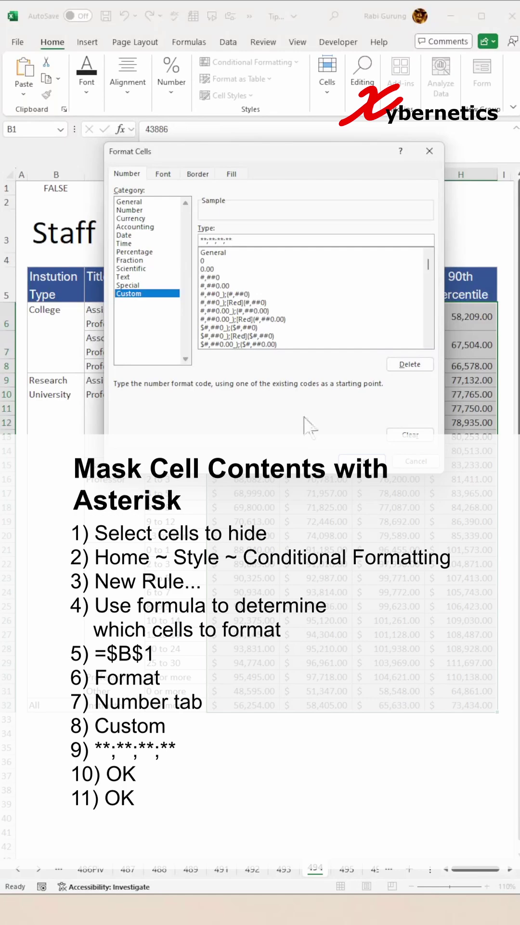
pyautogui.click(416, 460)
pyautogui.click(354, 434)
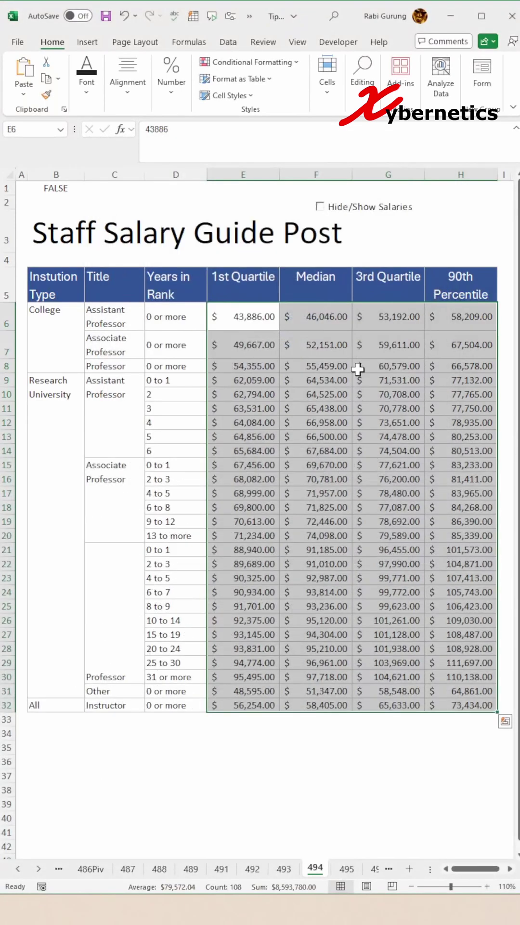